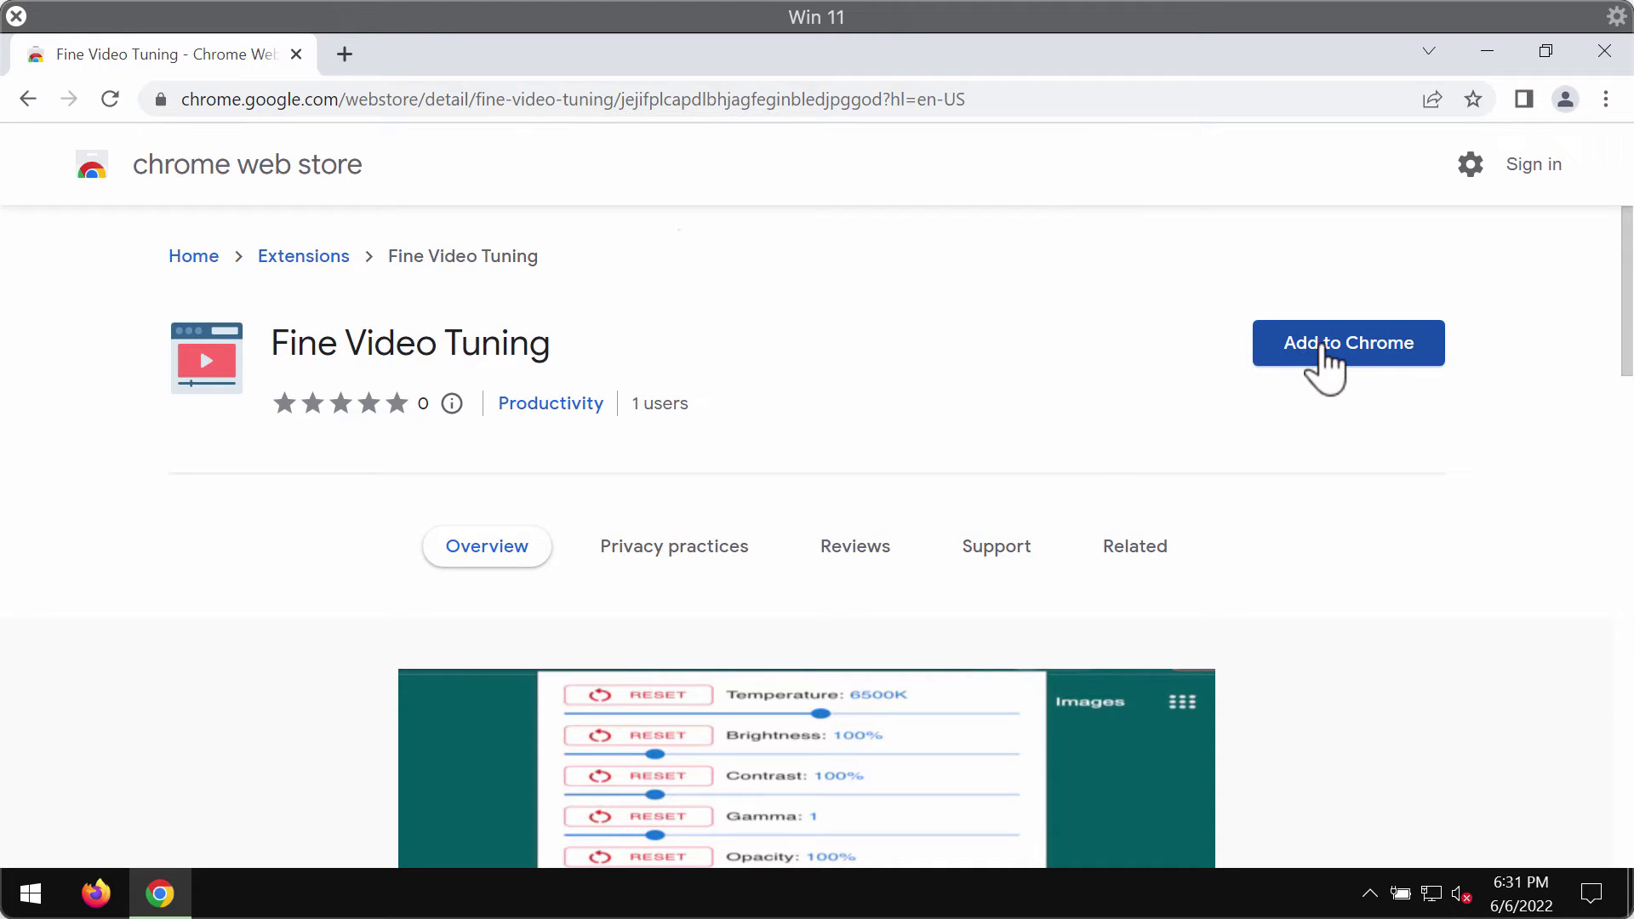
Step: Add the Fine Video Tuning extension to Chrome from the Web Store and confirm the install
click(1329, 363)
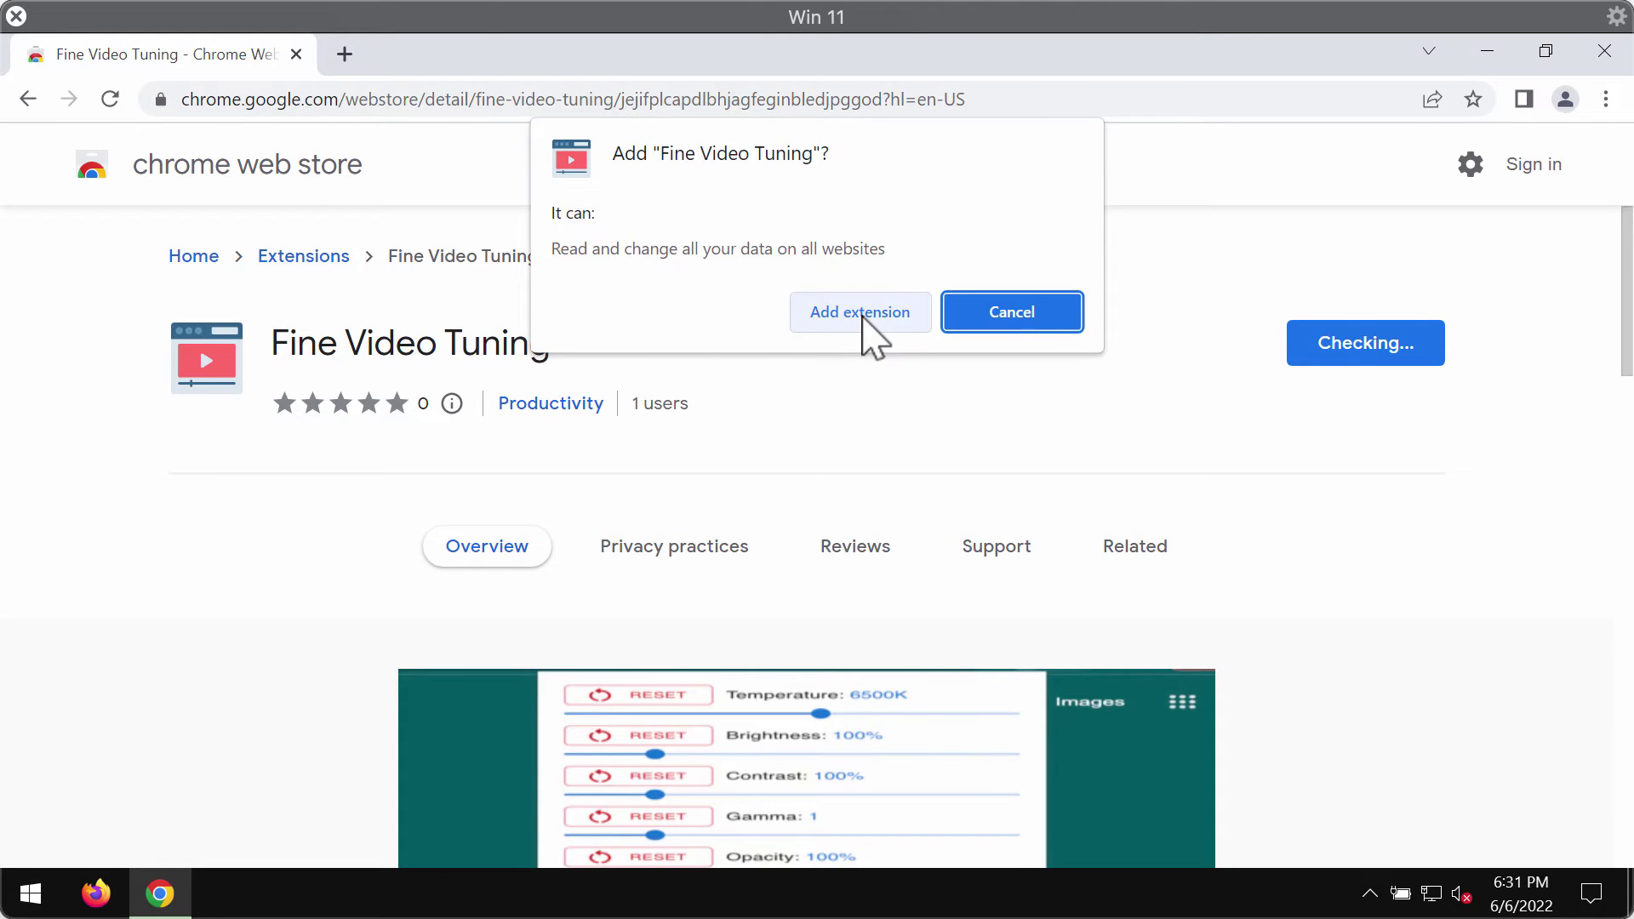
click(858, 312)
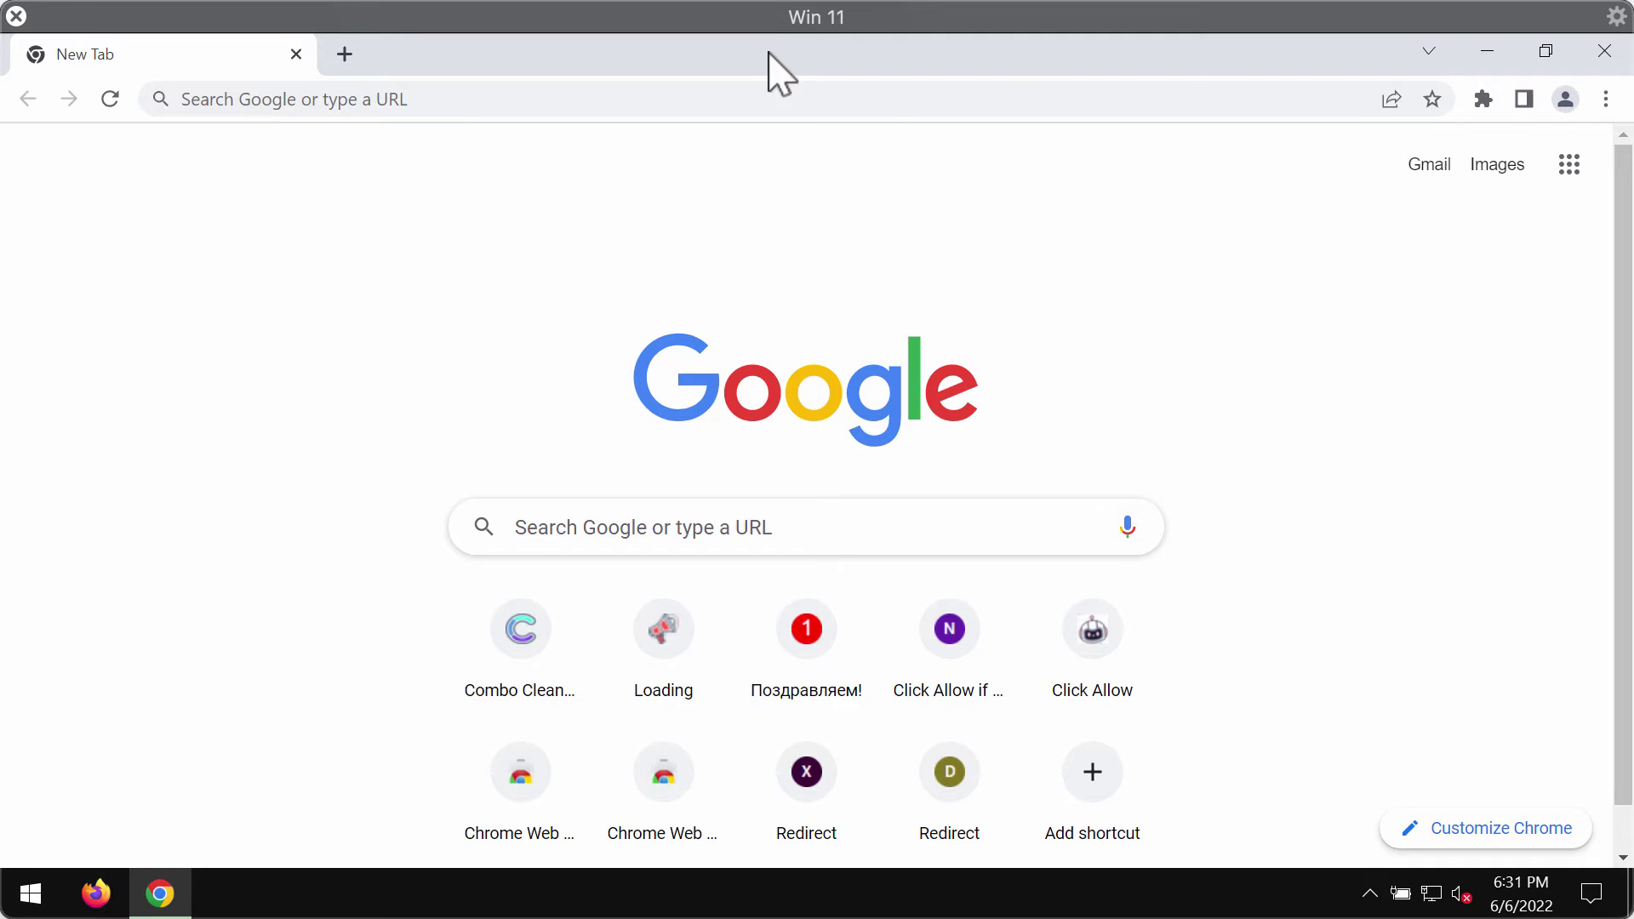
Step: On the Extensions page, toggle Fine Video Tuning off and confirm its removal
click(1606, 97)
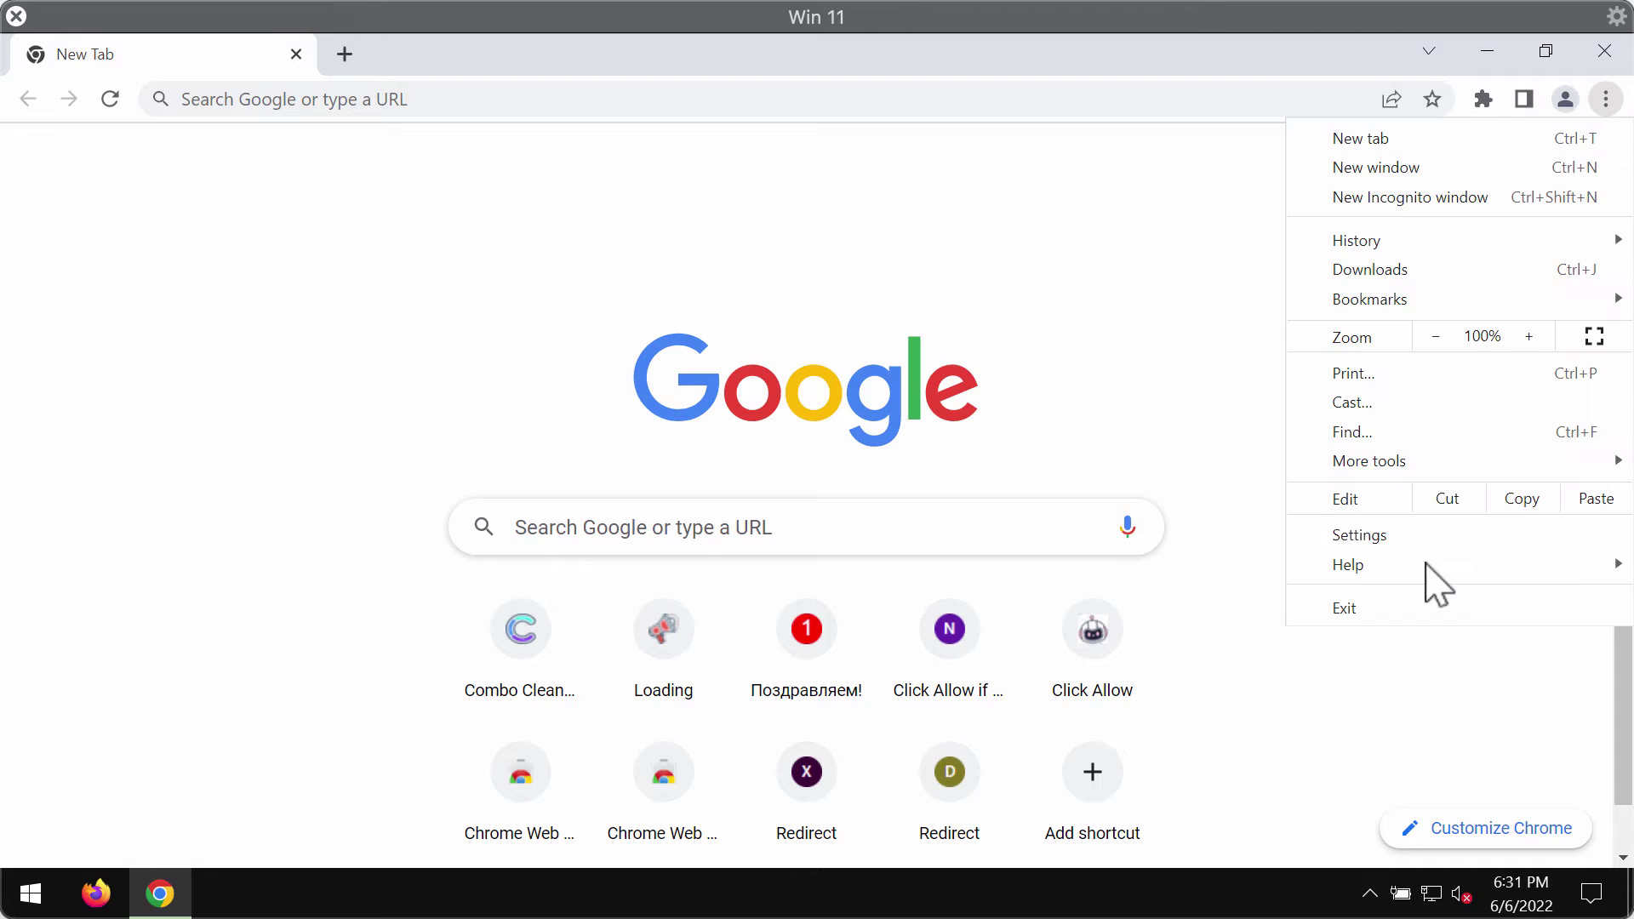
mouse_move(1370, 461)
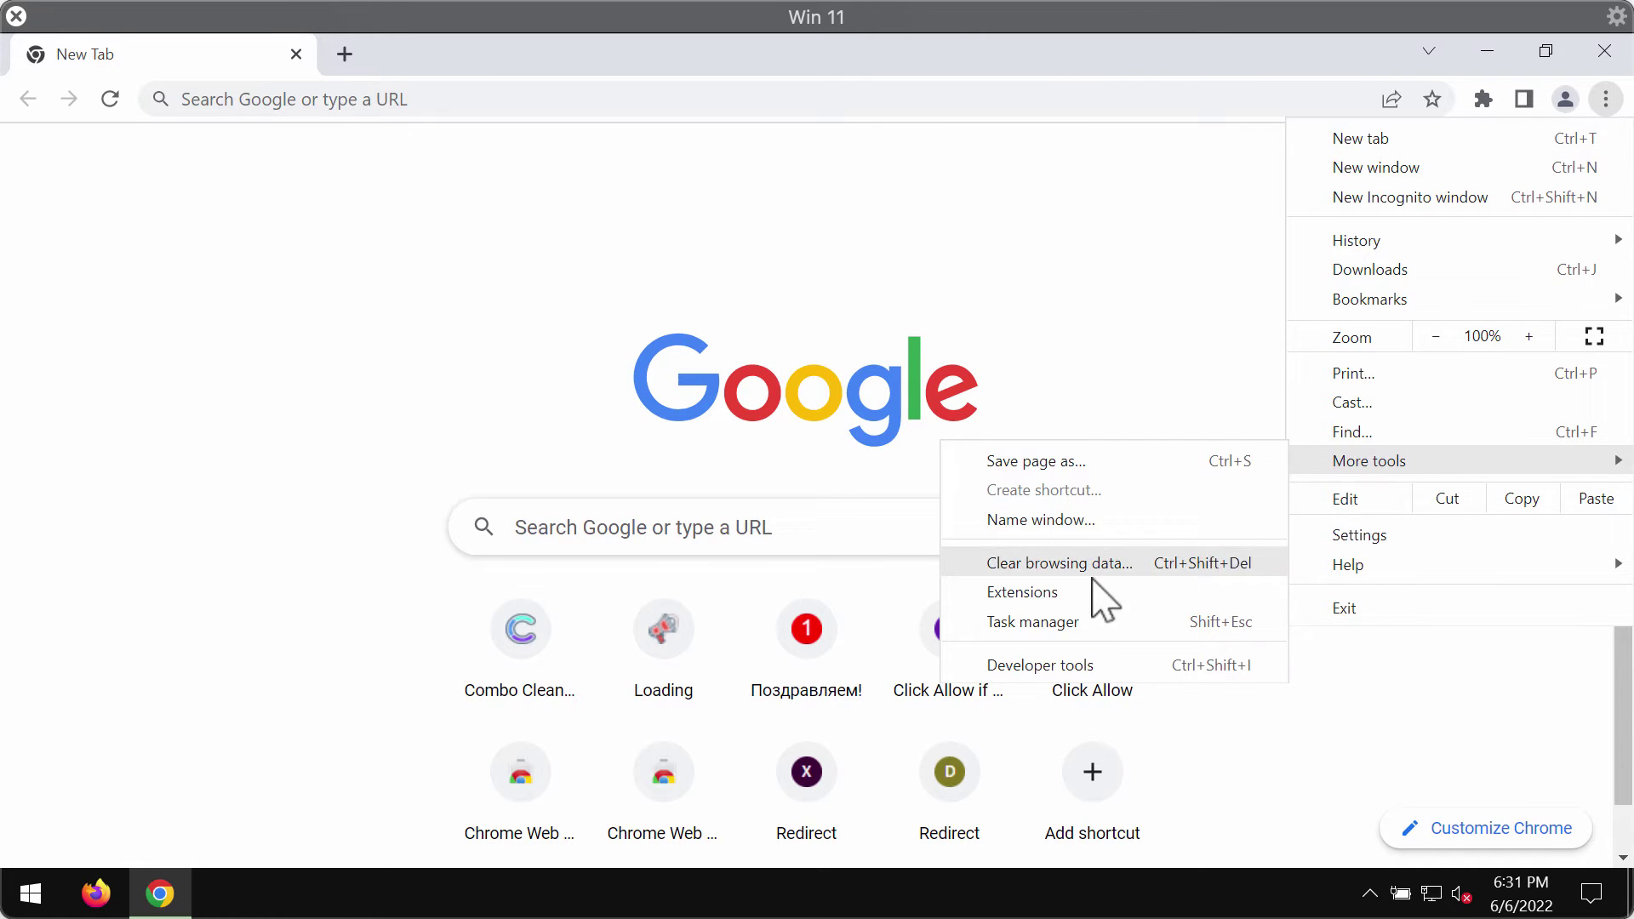
click(1022, 591)
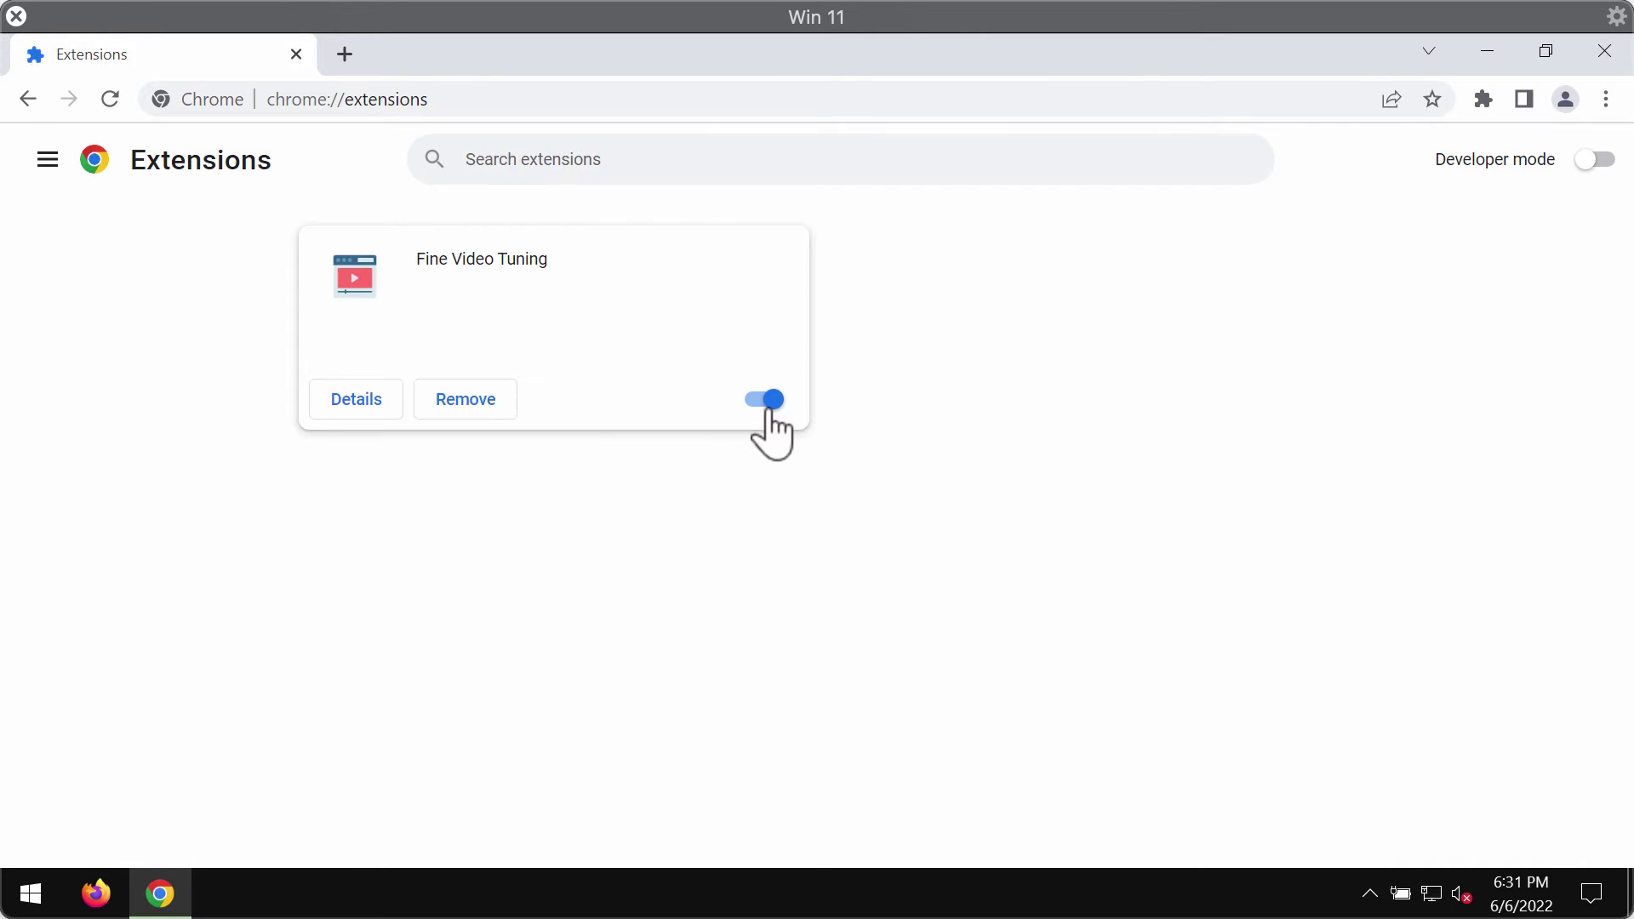
click(766, 400)
click(466, 398)
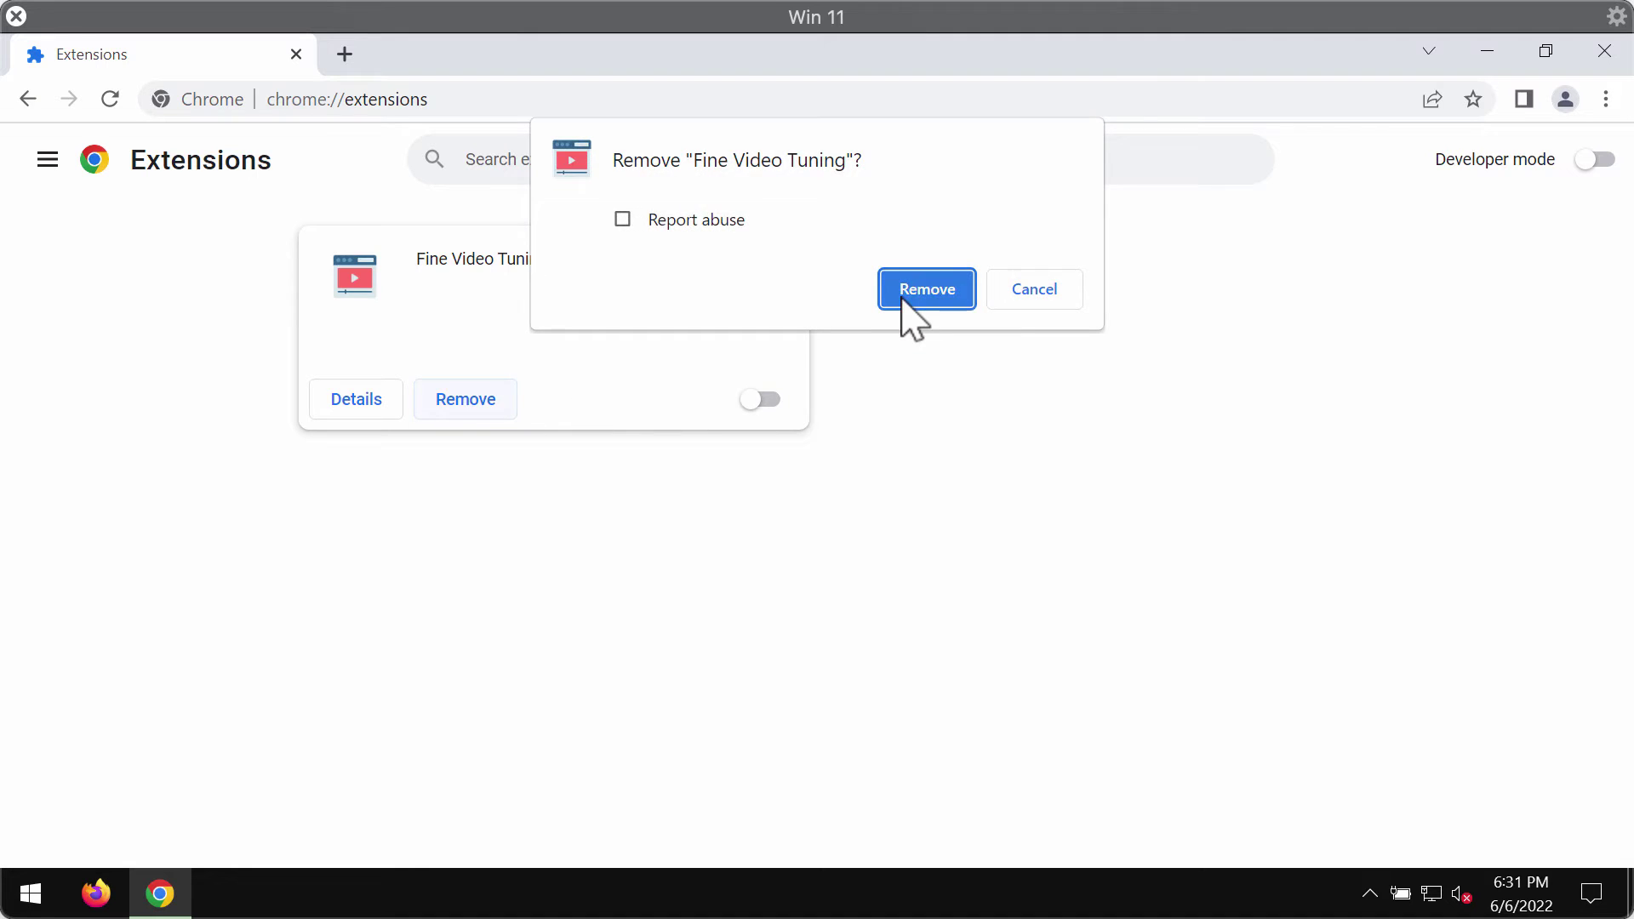
click(926, 289)
click(492, 101)
text(combocleaner.com)
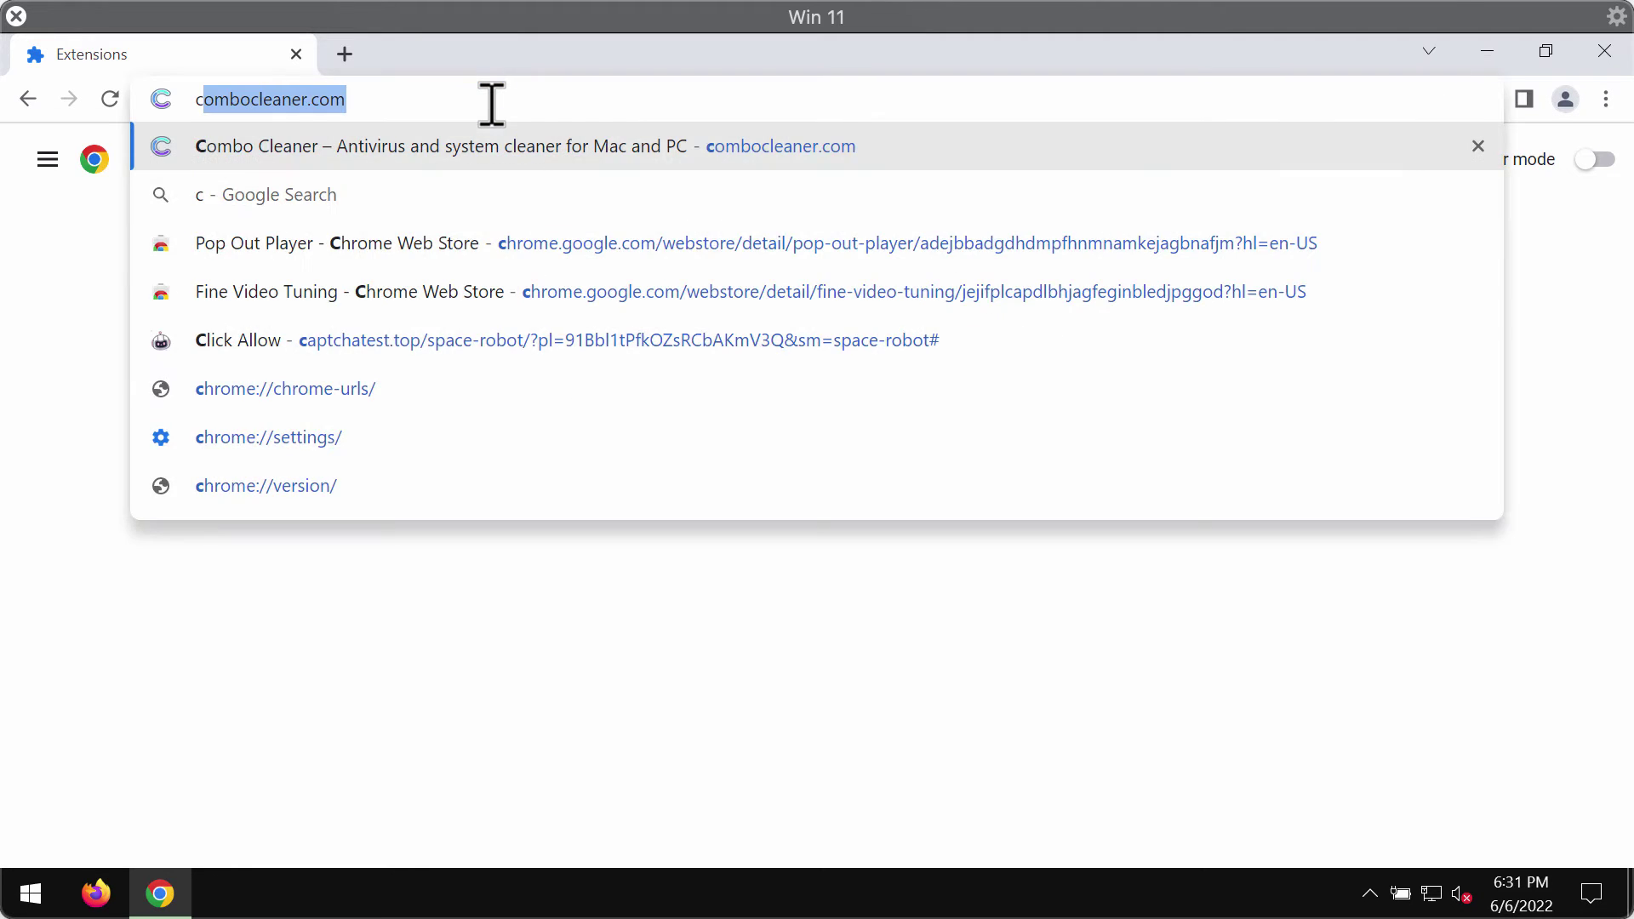
Step: Load combocleaner.com, minimize Chrome, and launch Combo Cleaner from its desktop icon
key(Return)
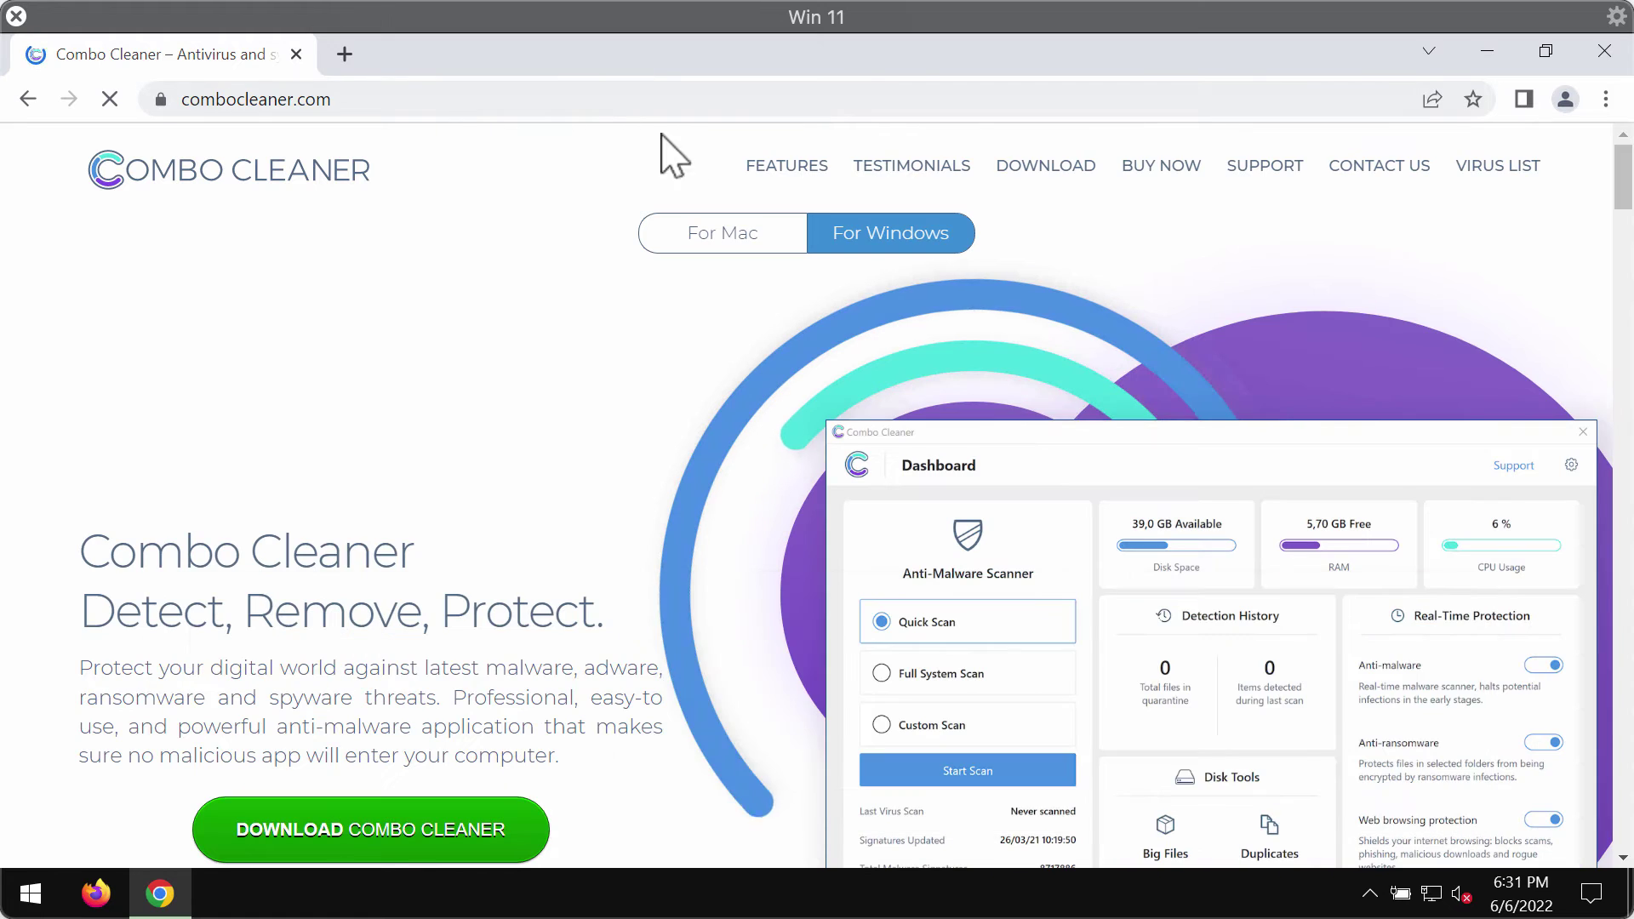
click(333, 98)
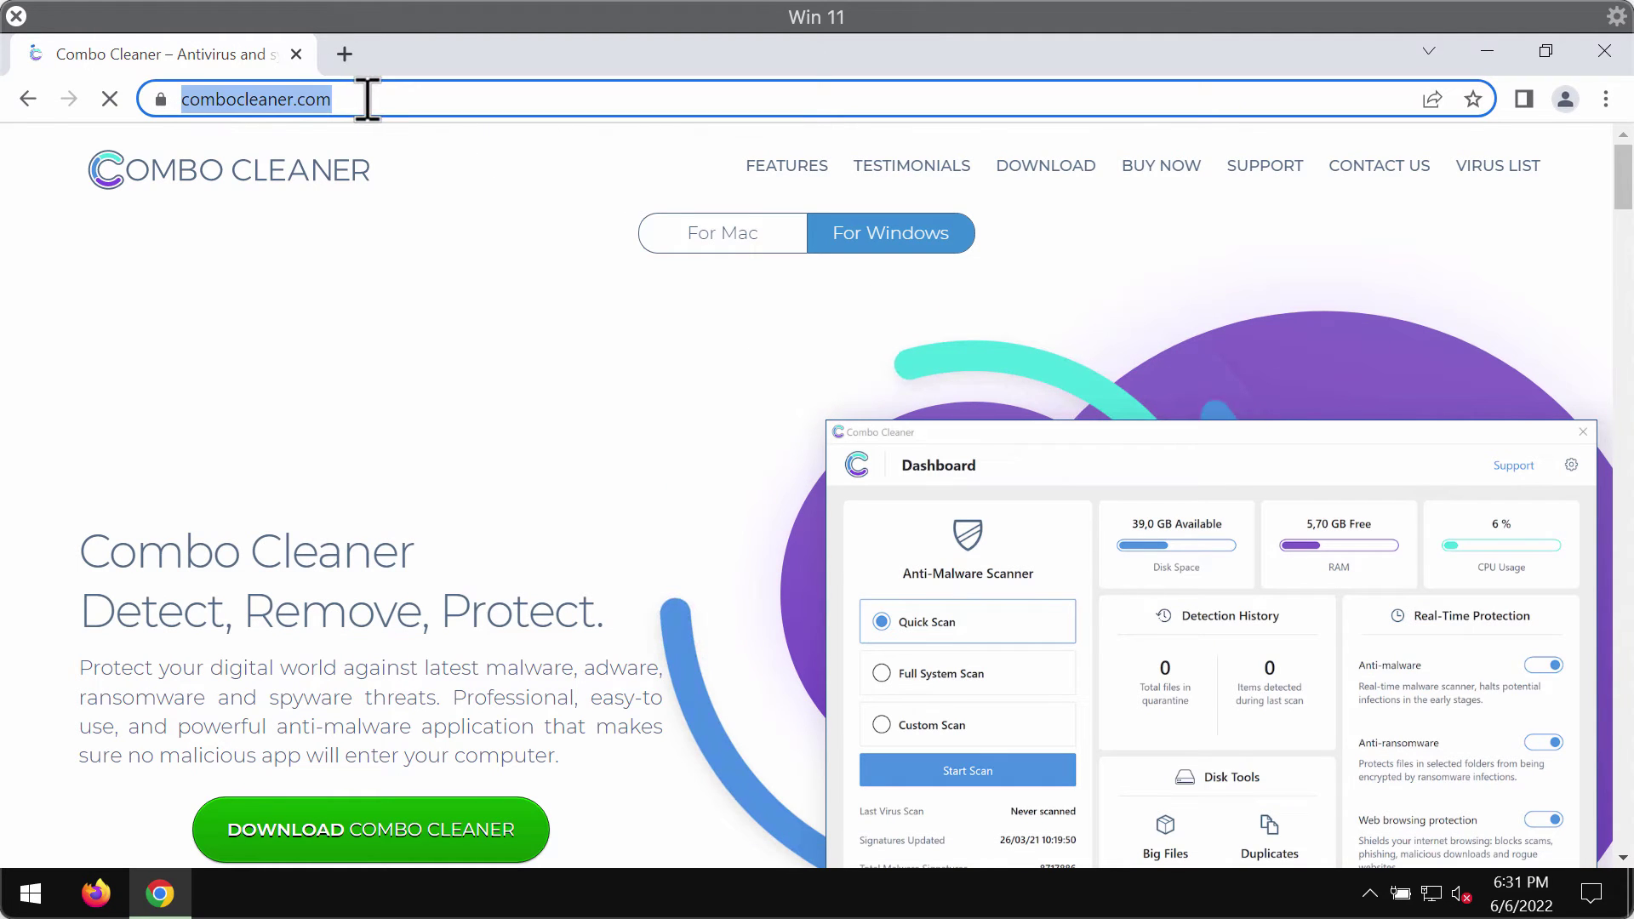
click(1487, 51)
double_click(333, 76)
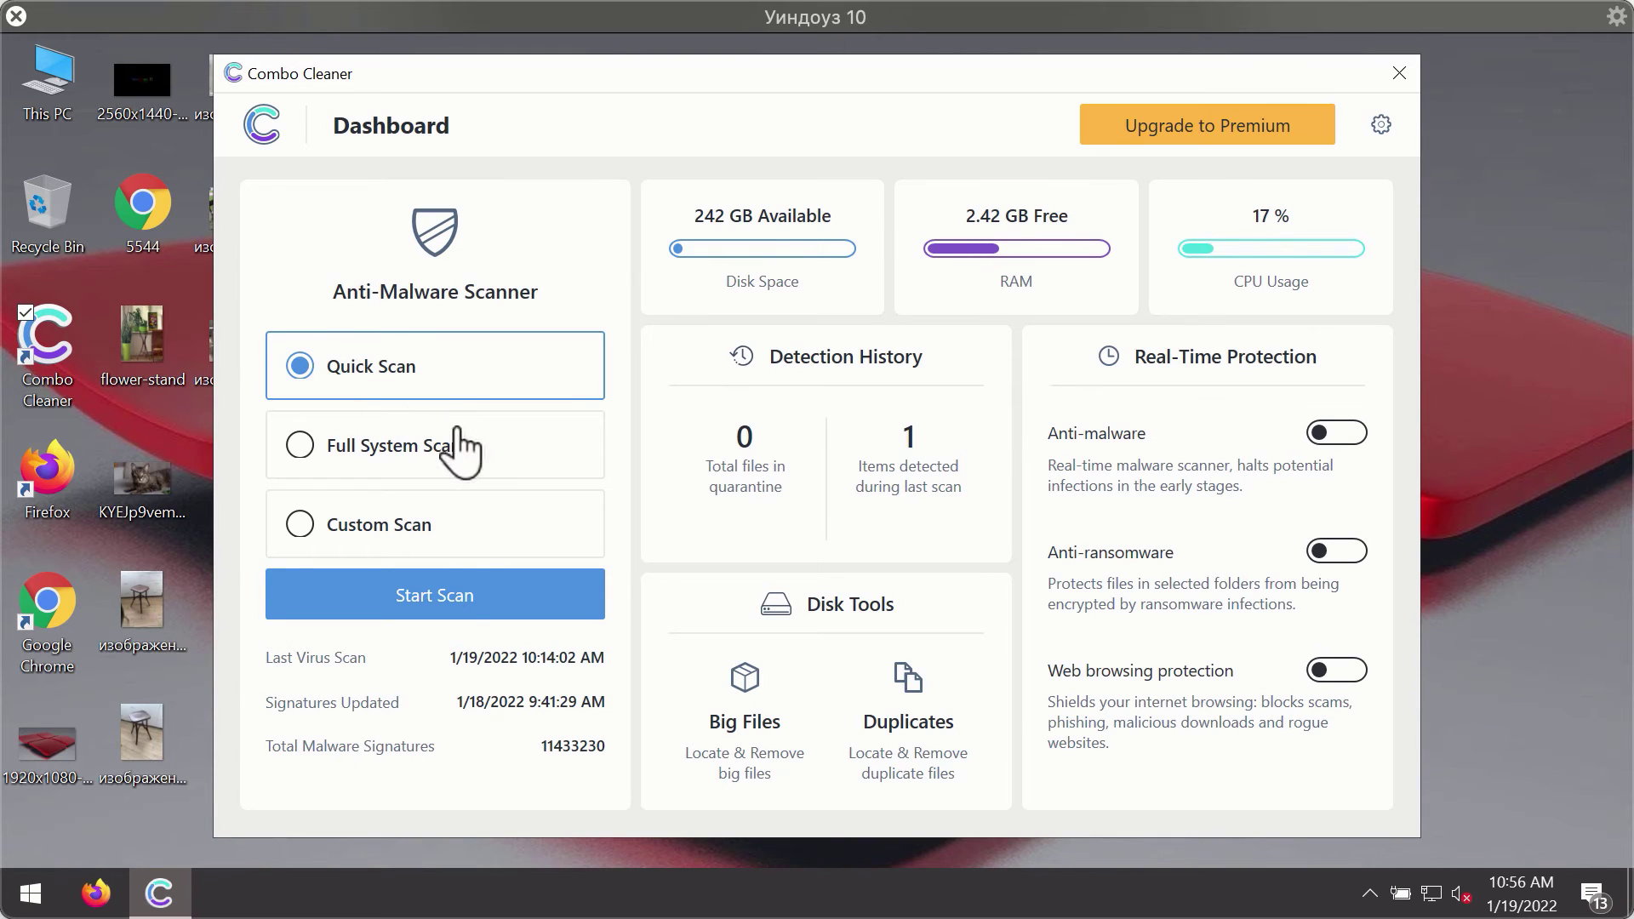
Step: Start a Quick Scan from the Combo Cleaner Dashboard
click(483, 596)
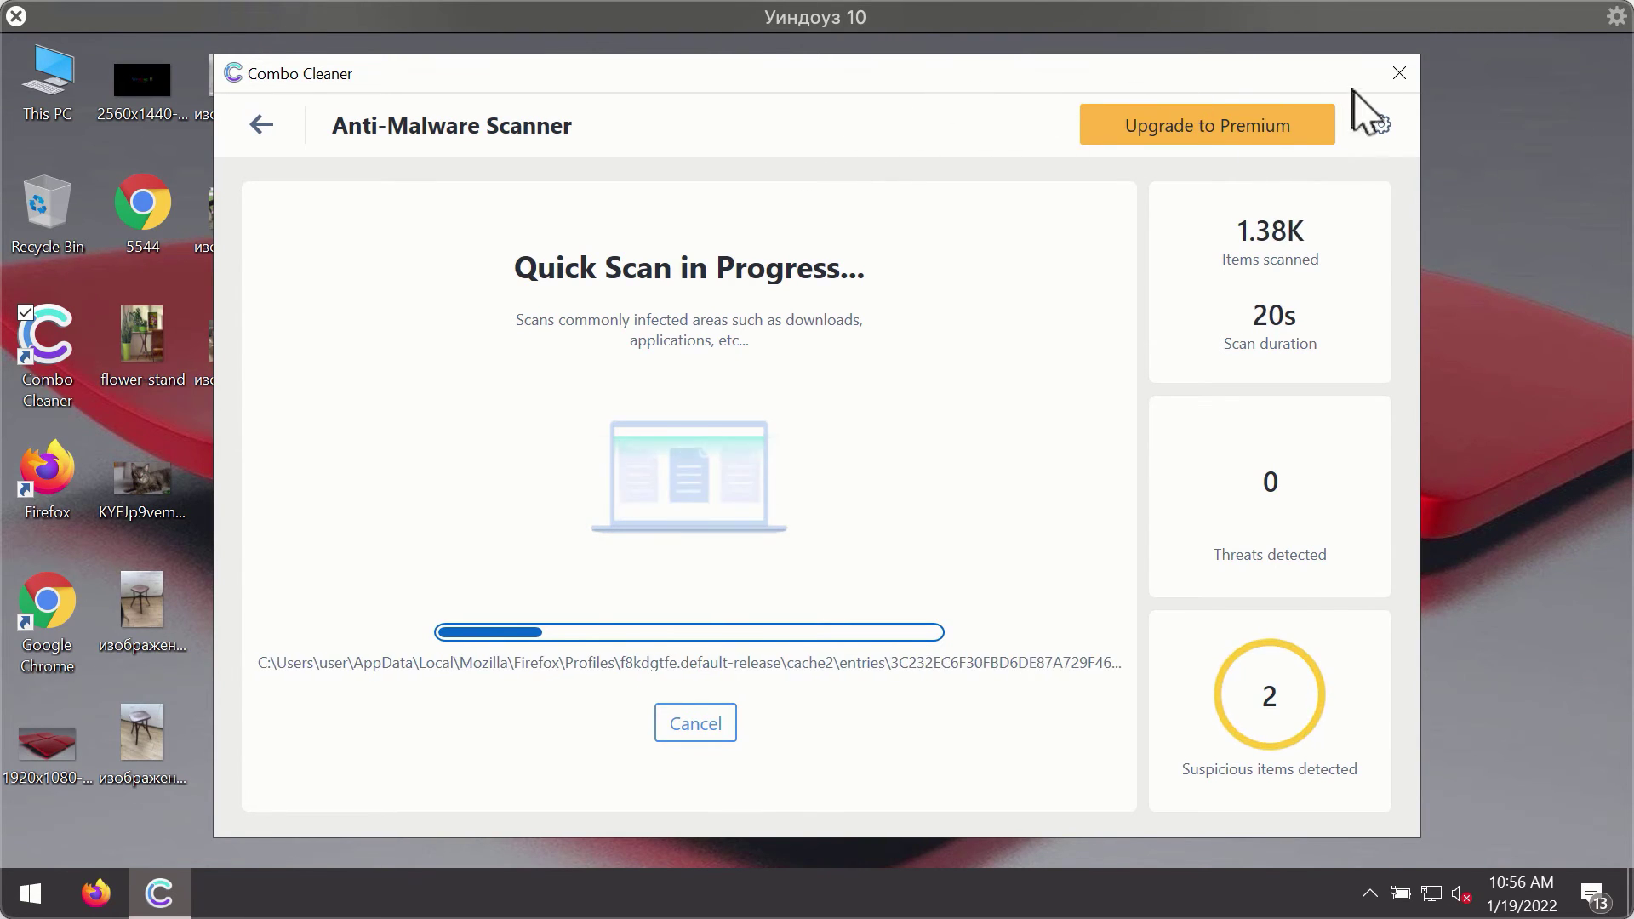
Step: Open Combo Cleaner Settings on the Anti-Ransomware section
click(1381, 126)
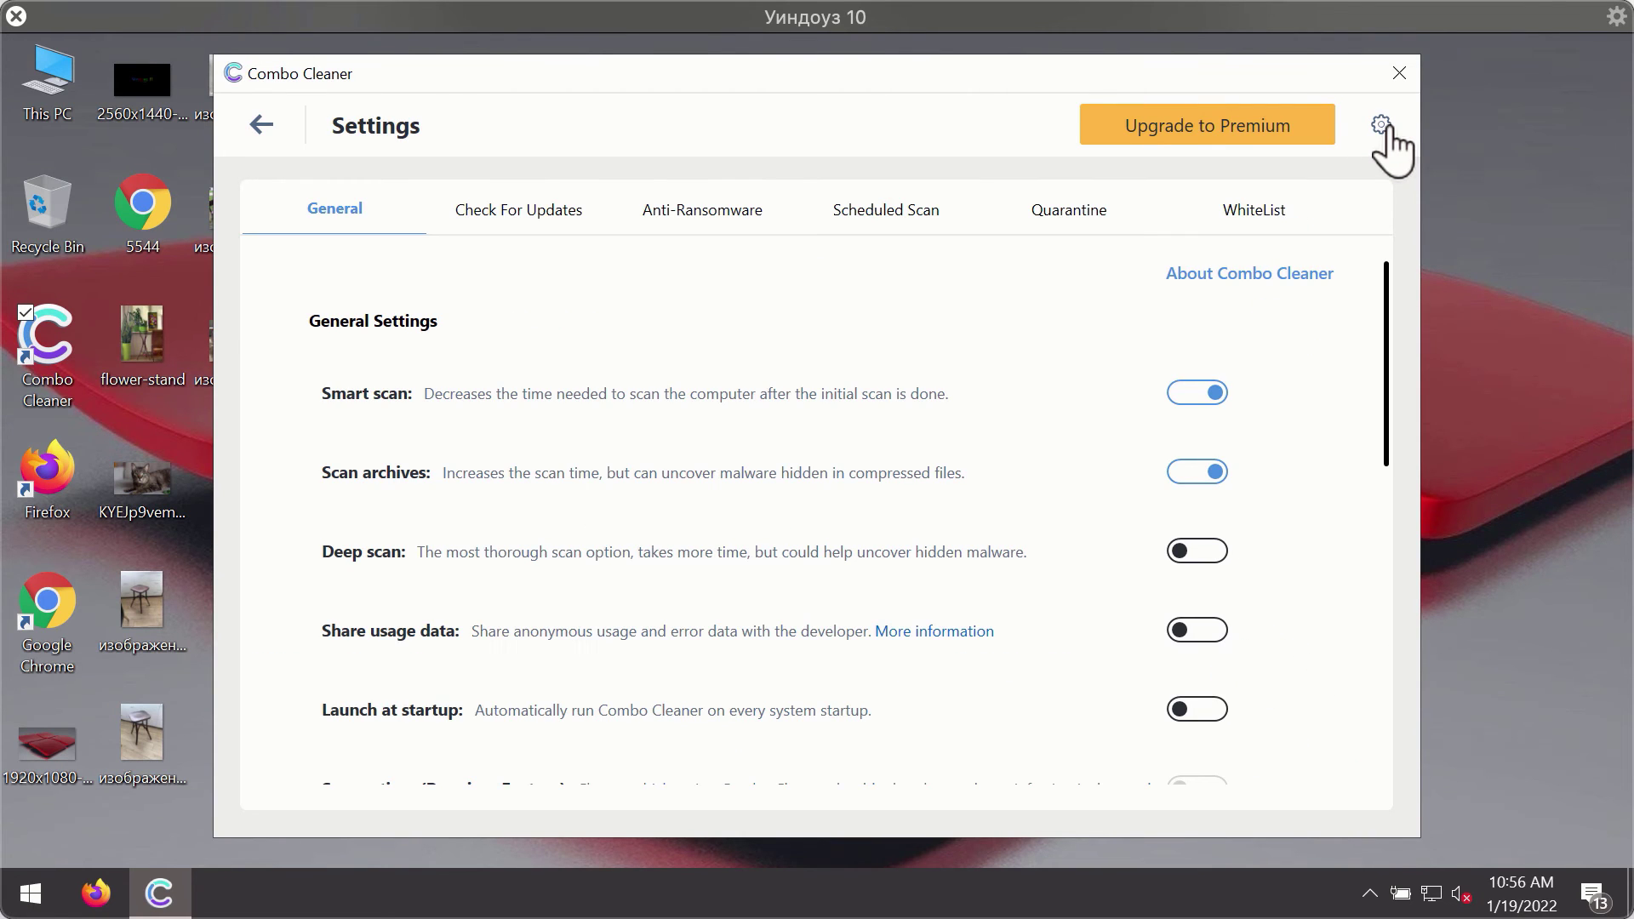
click(689, 217)
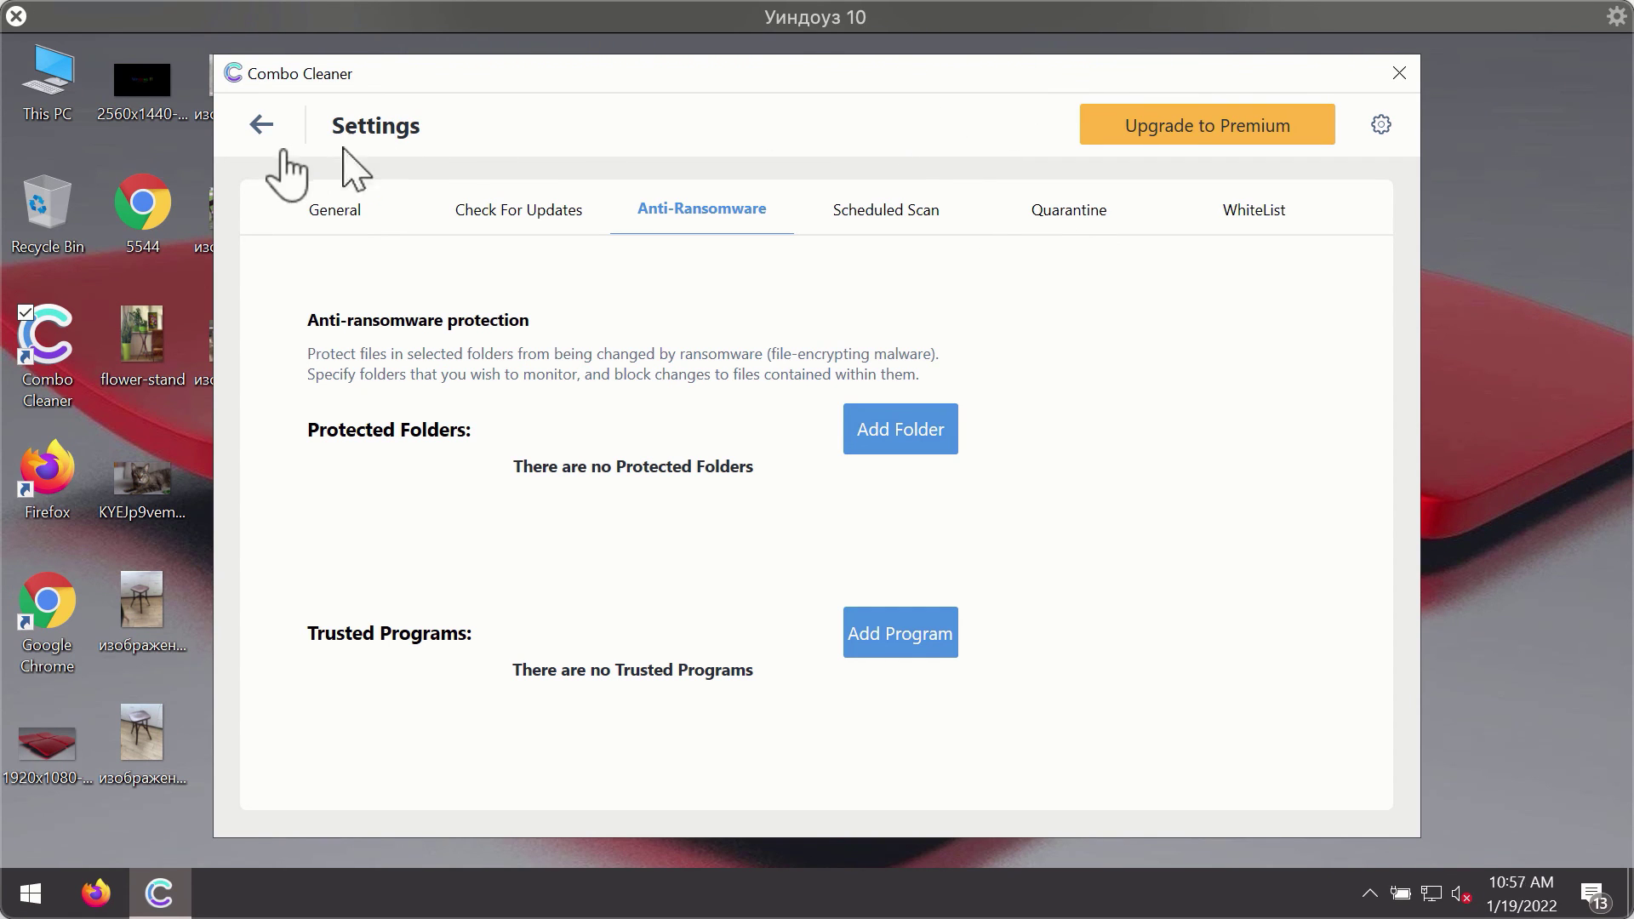
Step: Return to the Dashboard, start another Quick Scan, then cancel it and confirm Yes
click(261, 126)
click(486, 595)
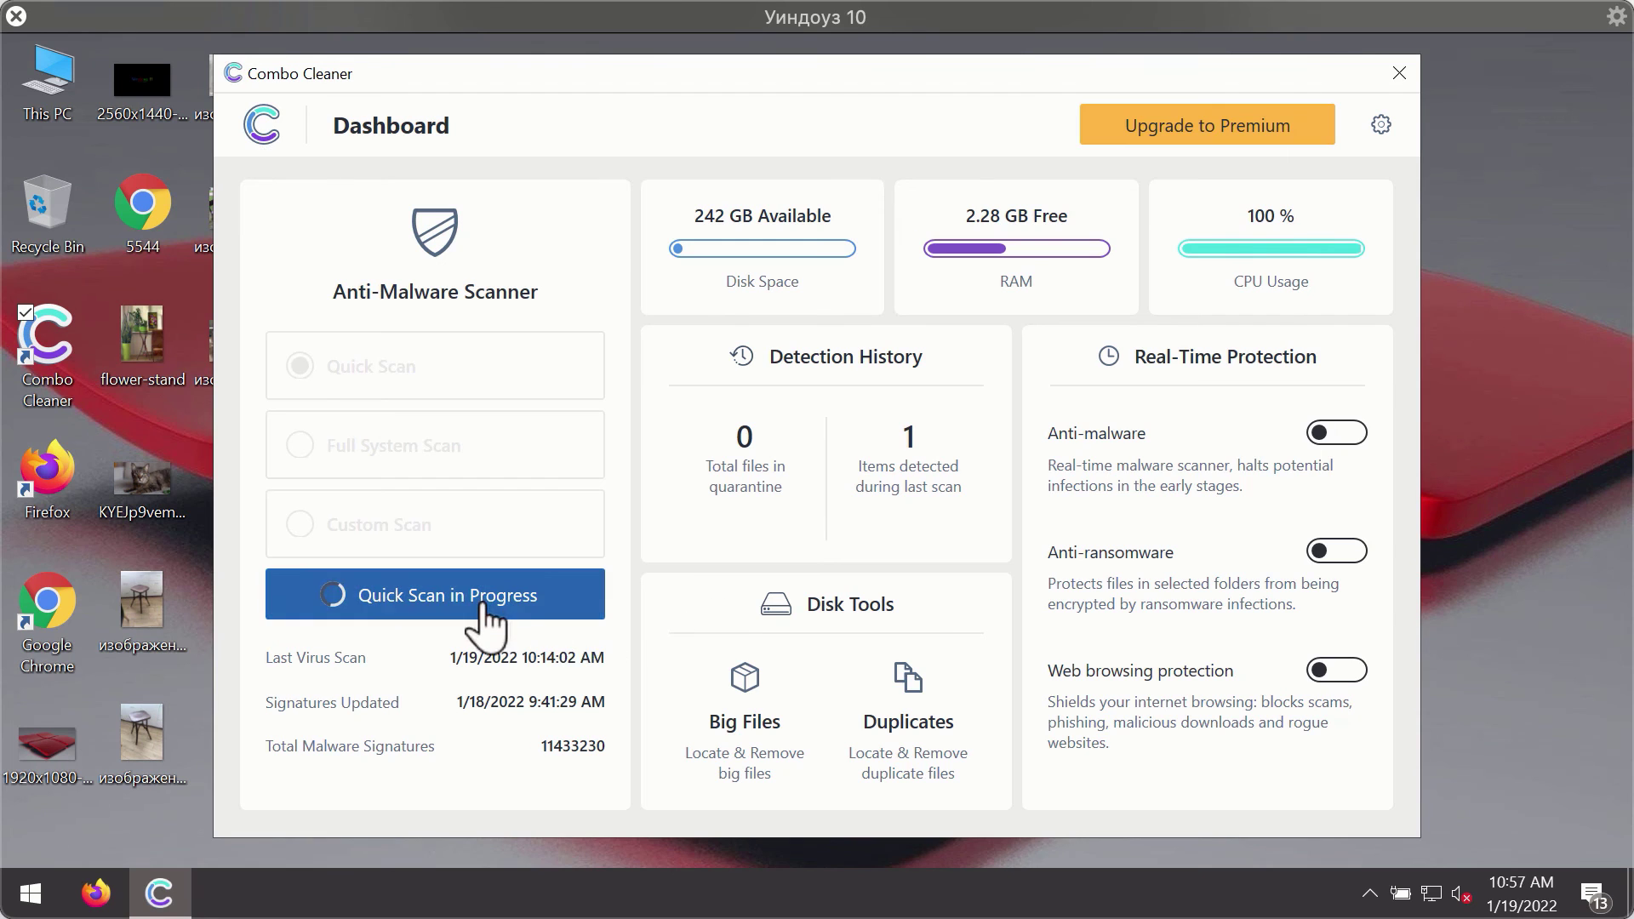
click(697, 724)
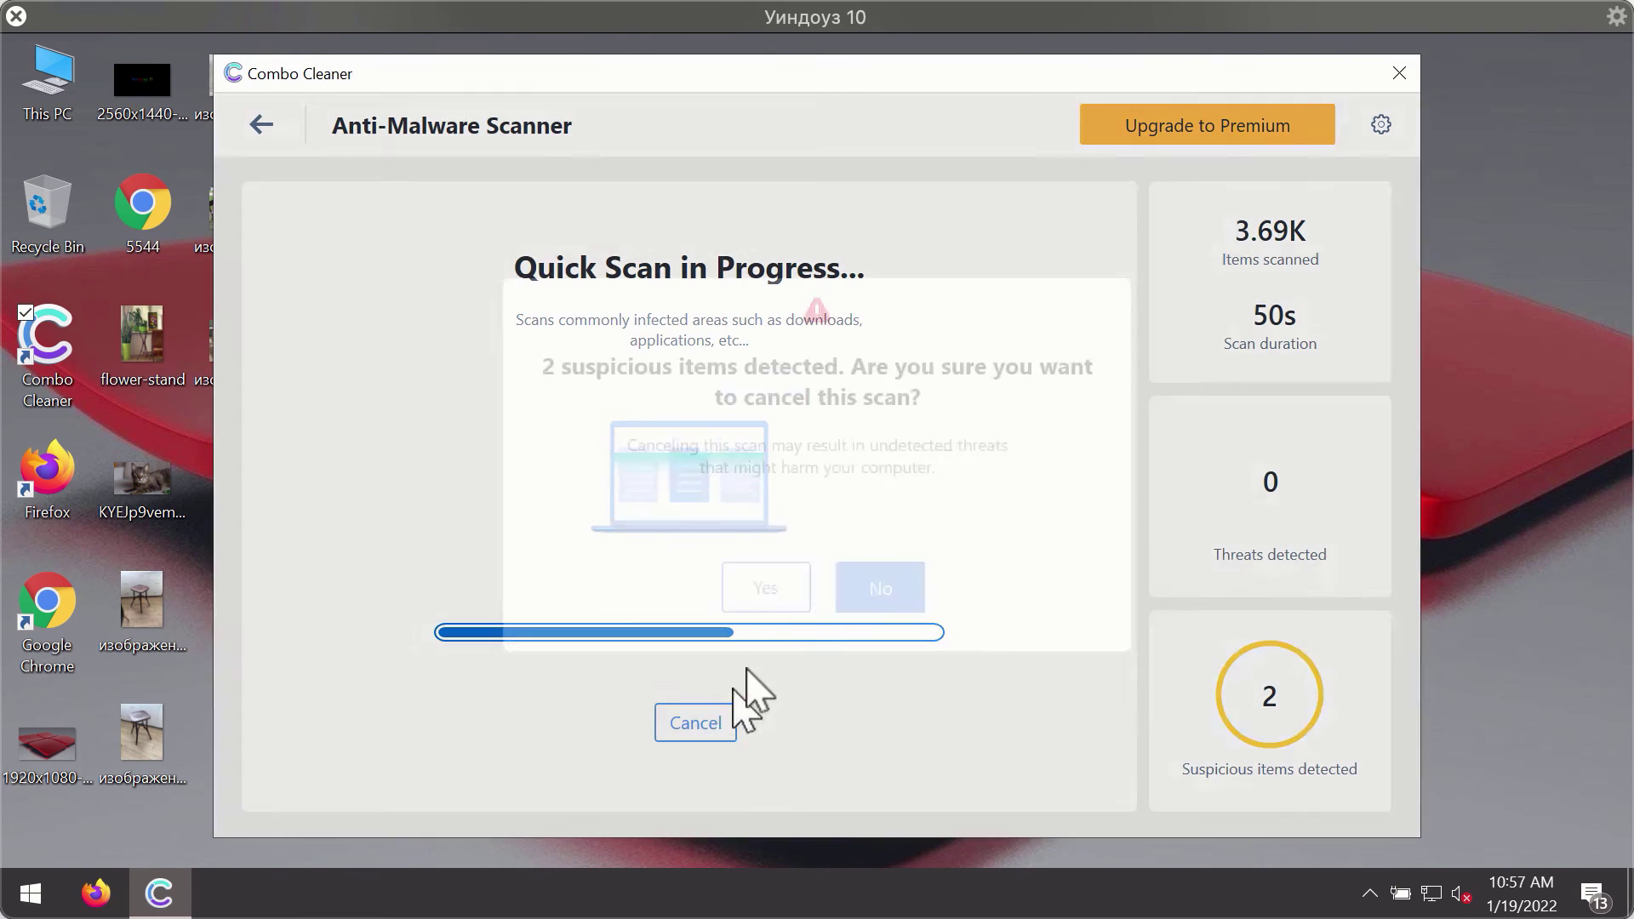
click(766, 588)
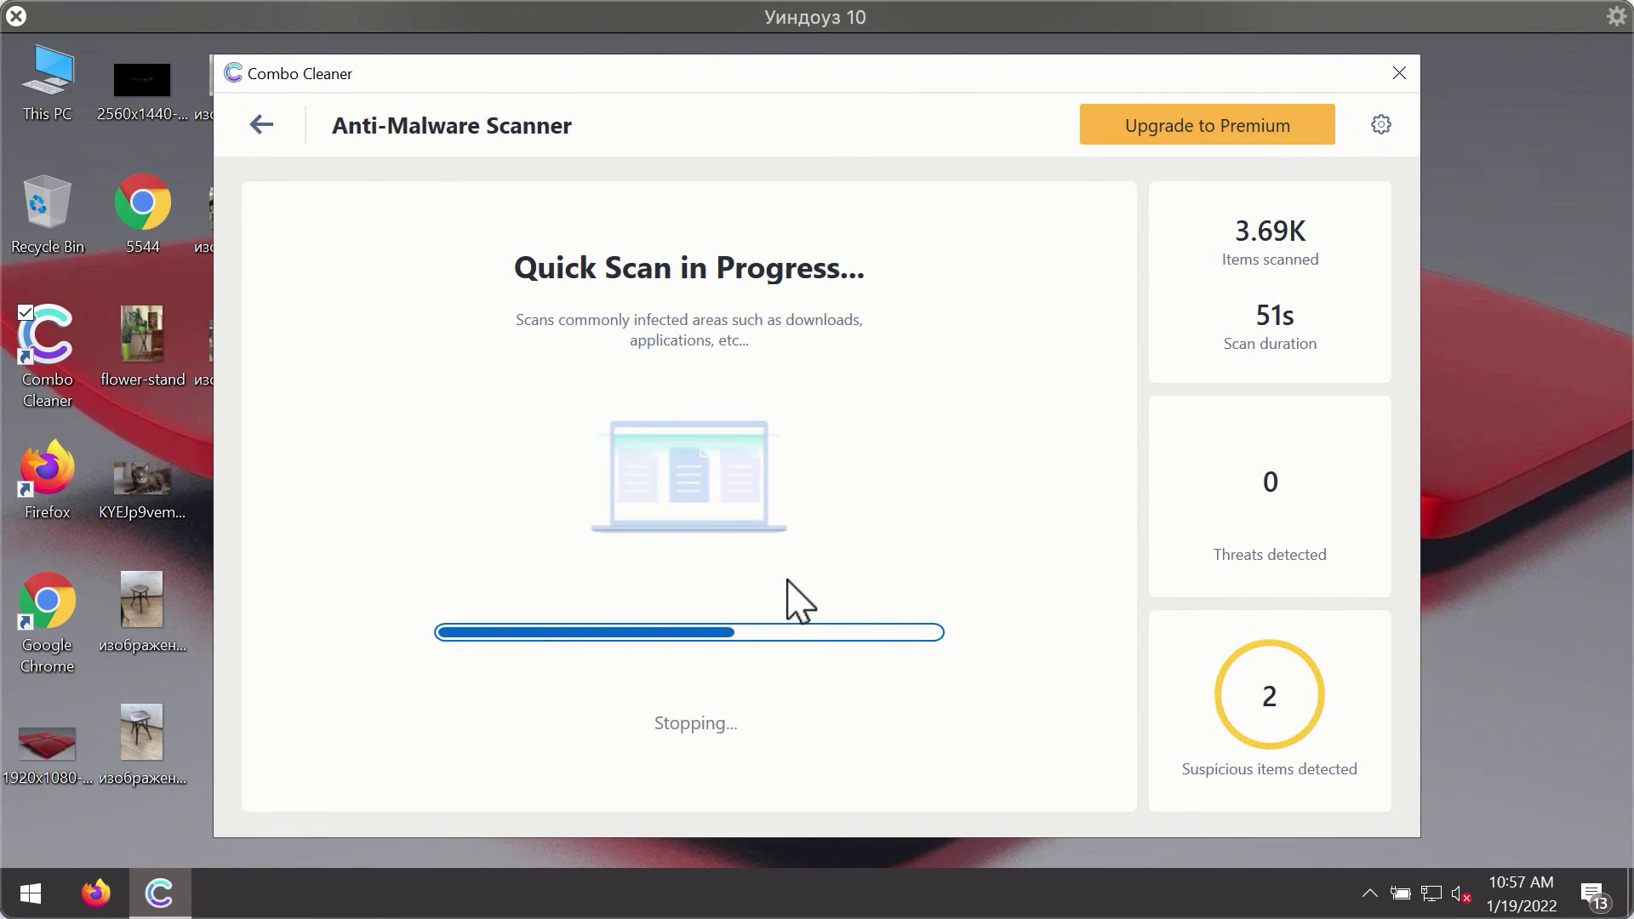